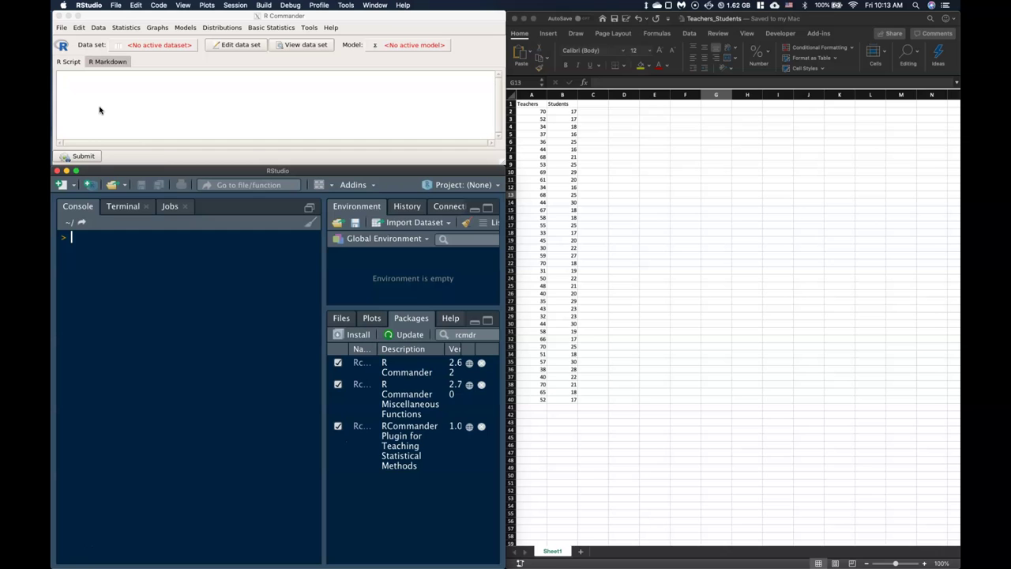
# Copy the Excel range A1:B40 with the Teachers and Students data, then return to R Commander.
pyautogui.click(629, 144)
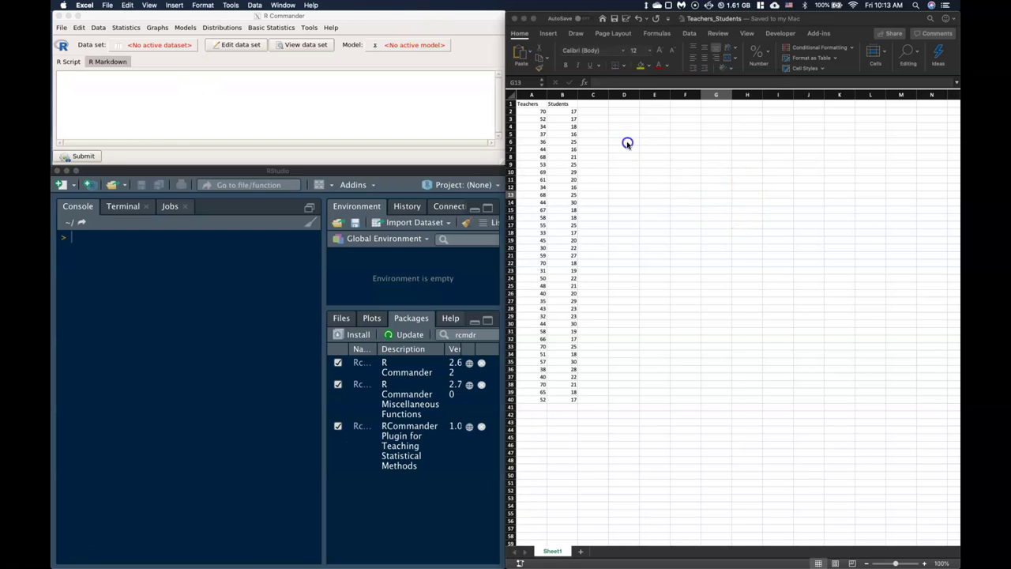
pyautogui.moveTo(526, 104); pyautogui.dragTo(566, 399)
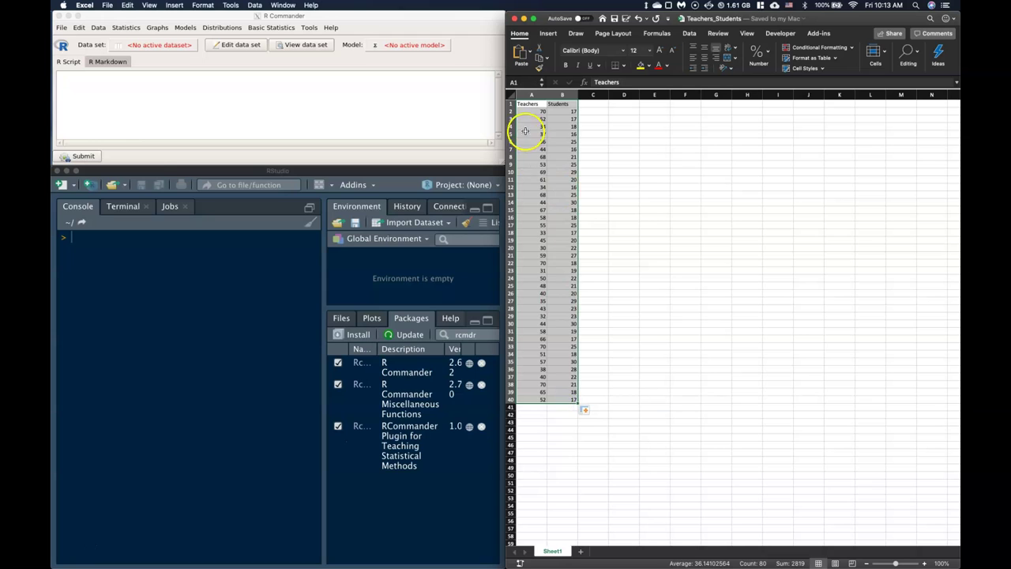
pyautogui.rightClick(541, 154)
pyautogui.click(572, 167)
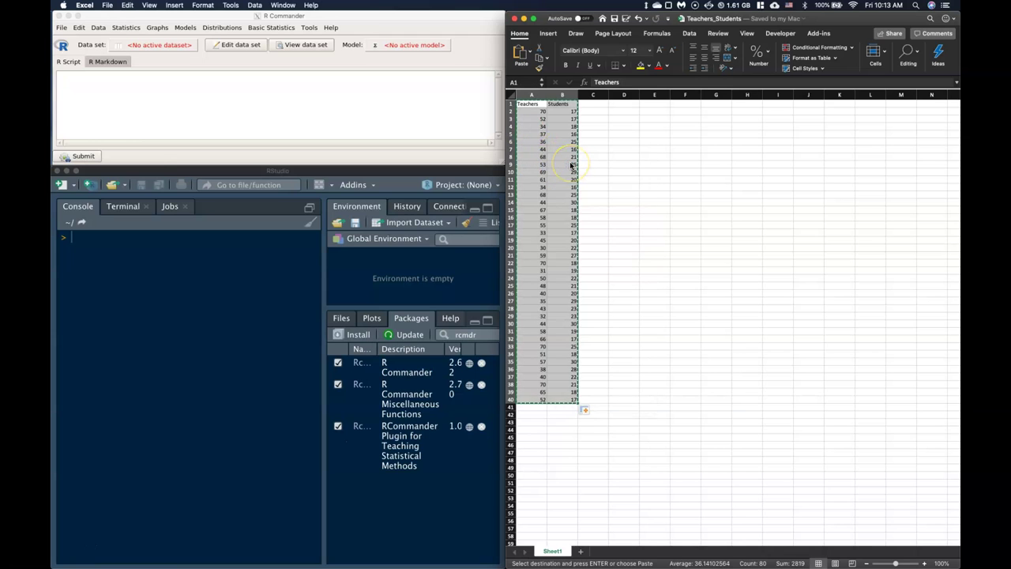
pyautogui.click(162, 111)
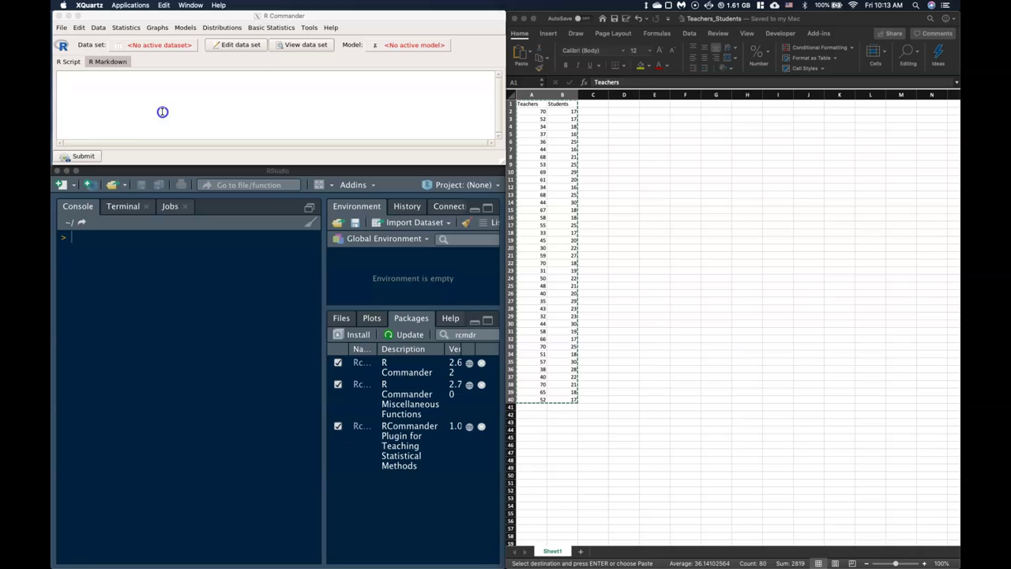
# Open the text/clipboard/URL import dialog from Data > Import data, then close it.
pyautogui.click(98, 28)
pyautogui.moveTo(118, 76)
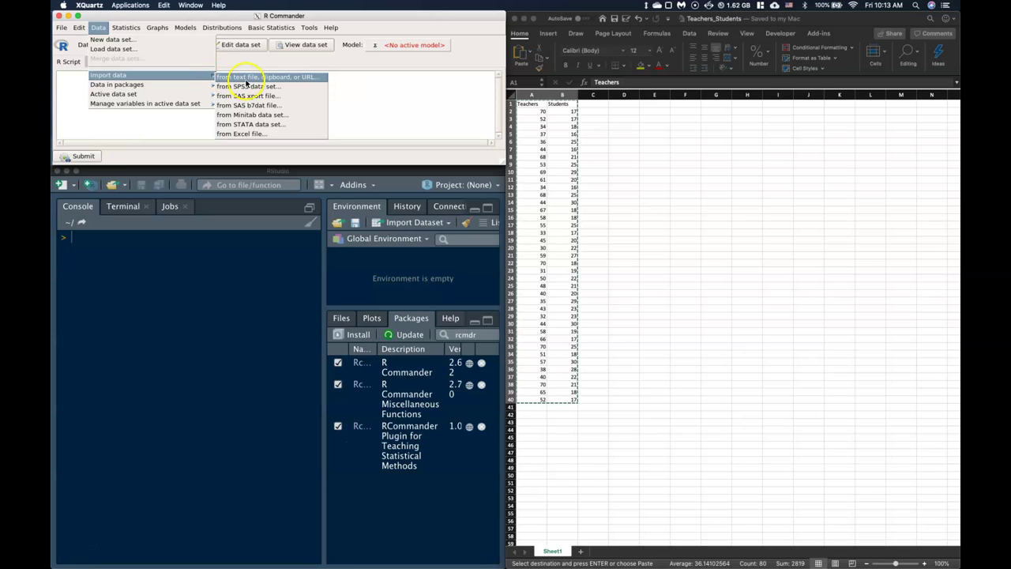
pyautogui.click(247, 82)
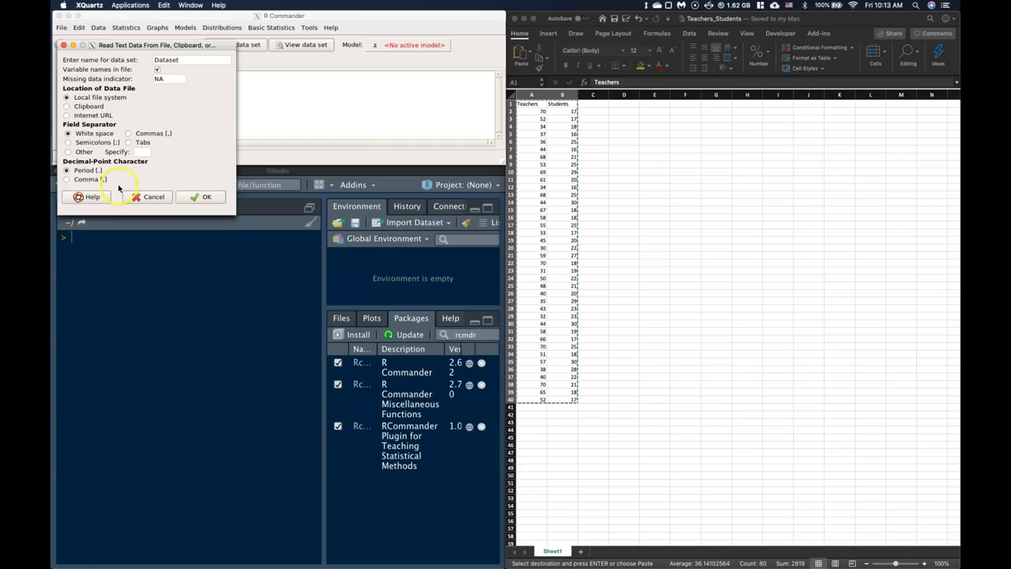
pyautogui.click(64, 45)
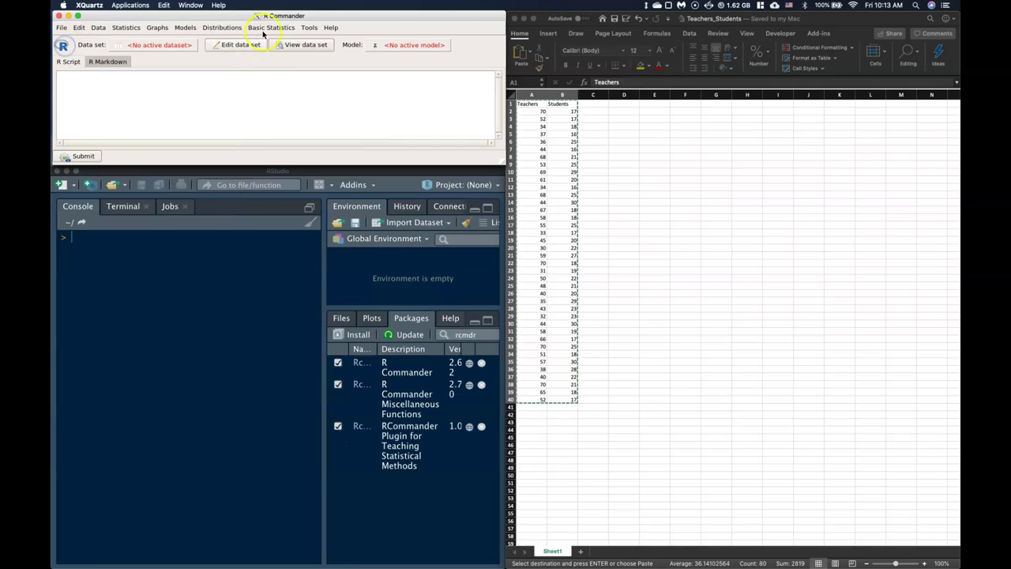
# Reopen the text and clipboard import dialog, close it again, and return to the Data menu.
pyautogui.click(265, 28)
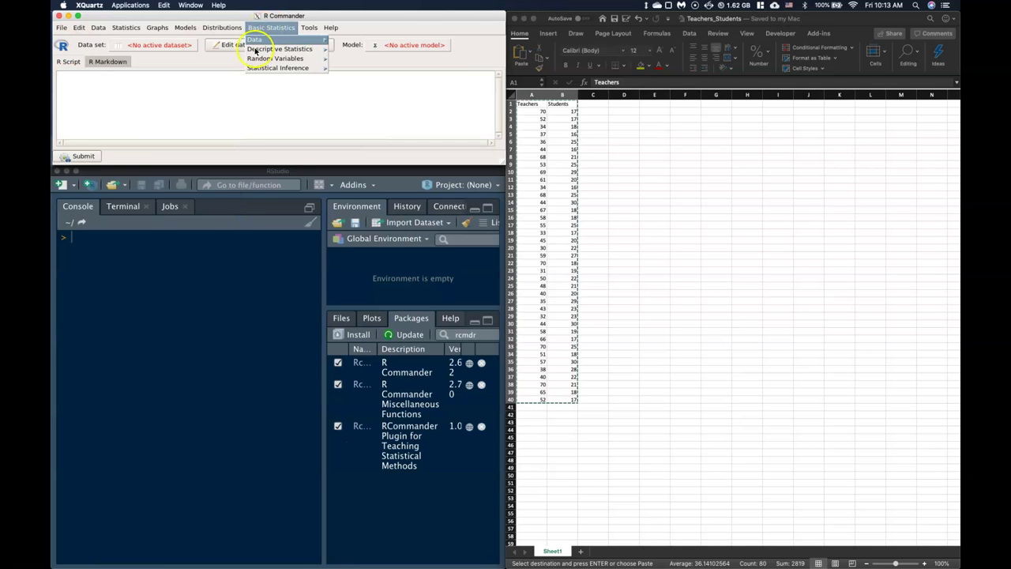
pyautogui.moveTo(262, 45)
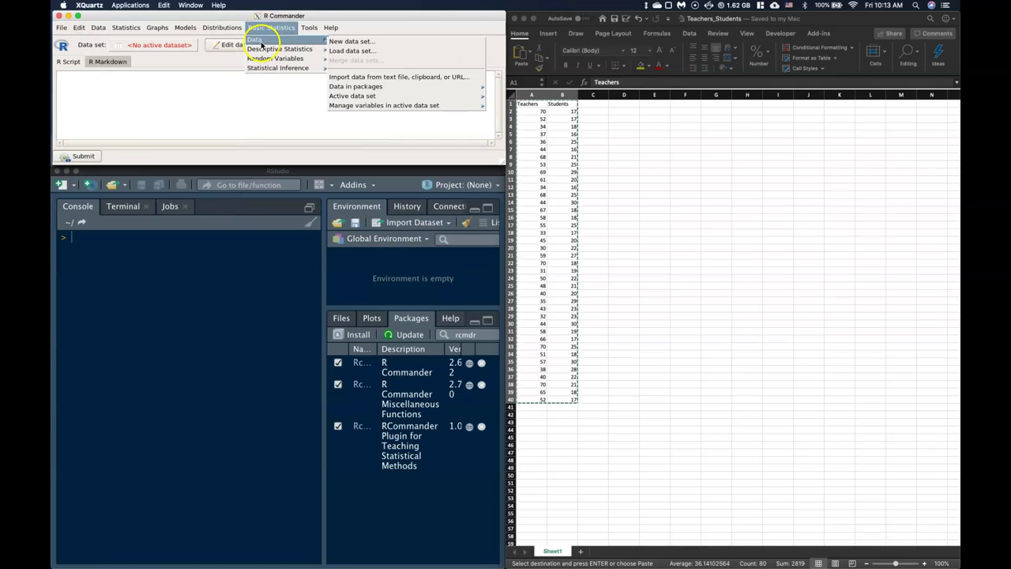
pyautogui.click(362, 76)
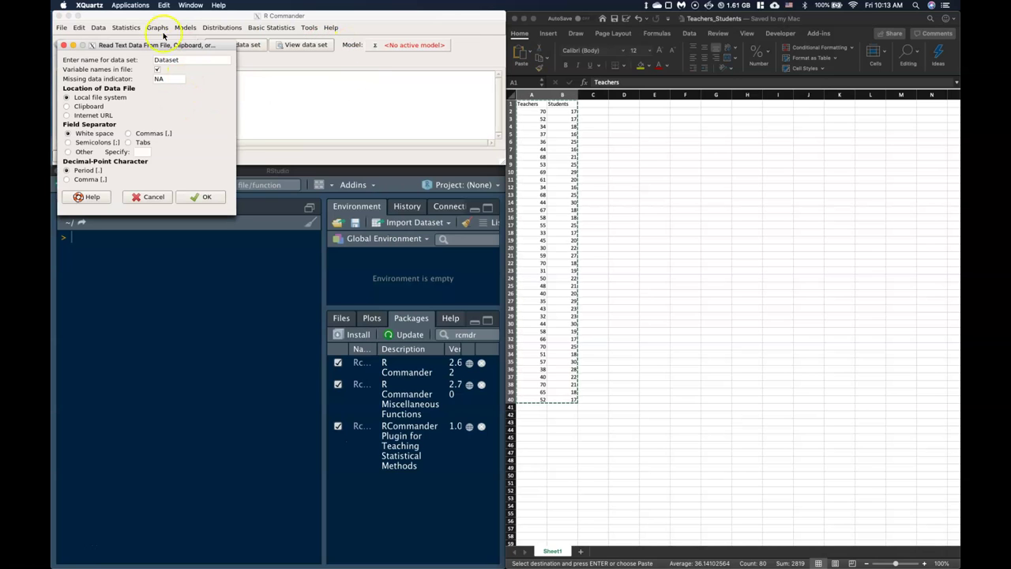
pyautogui.click(61, 45)
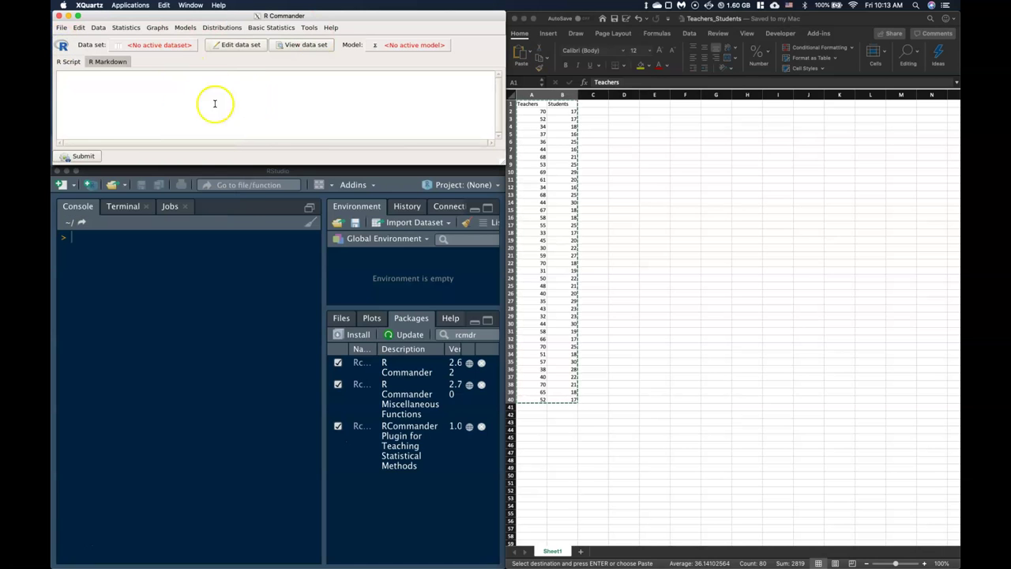
pyautogui.click(105, 28)
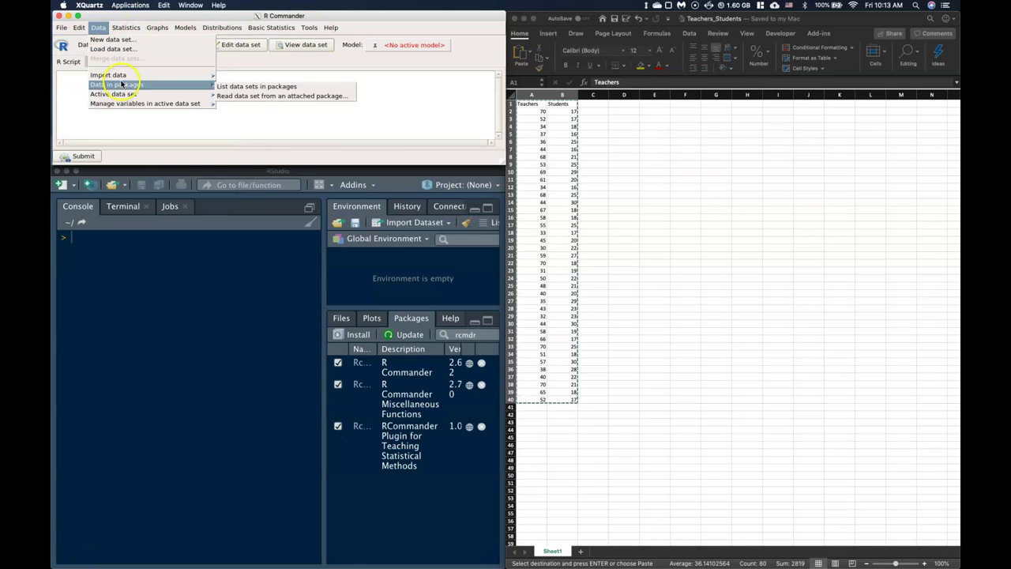
# Set up a text import reading from the Clipboard with Tabs as separator, keeping the name Dataset.
pyautogui.moveTo(158, 77)
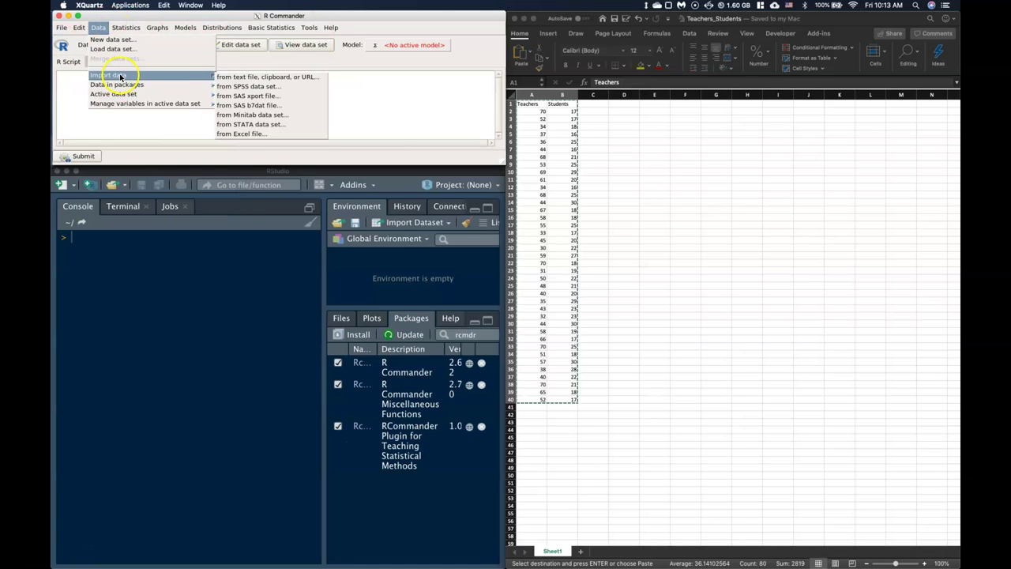
pyautogui.click(253, 78)
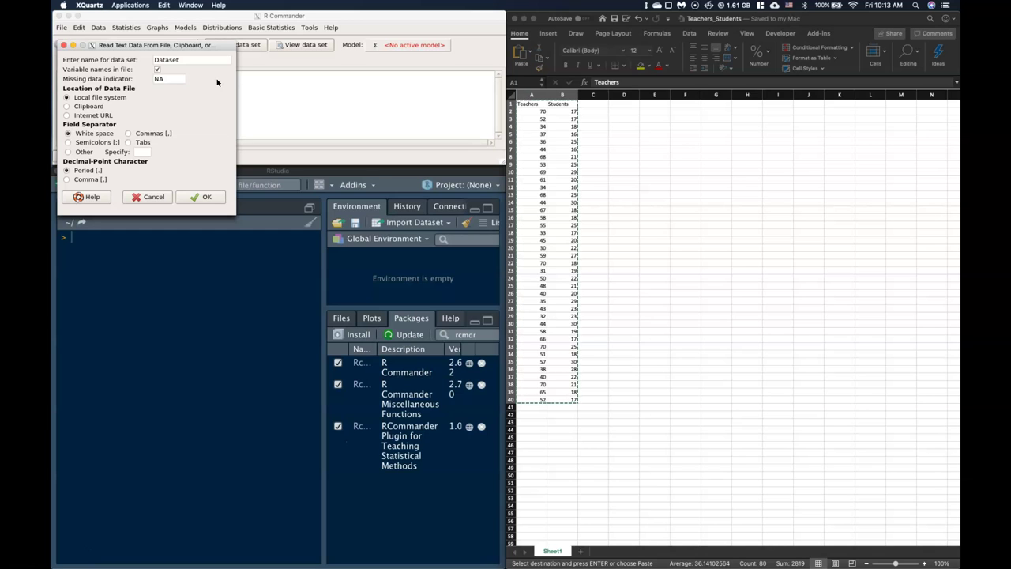
pyautogui.click(66, 107)
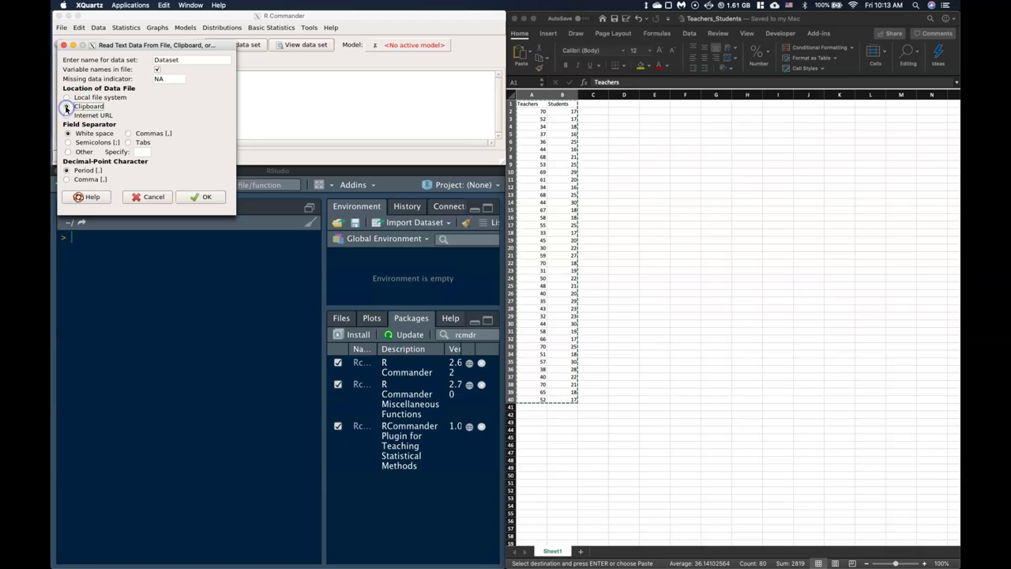
pyautogui.click(127, 143)
pyautogui.moveTo(190, 61); pyautogui.dragTo(153, 60)
pyautogui.click(185, 60)
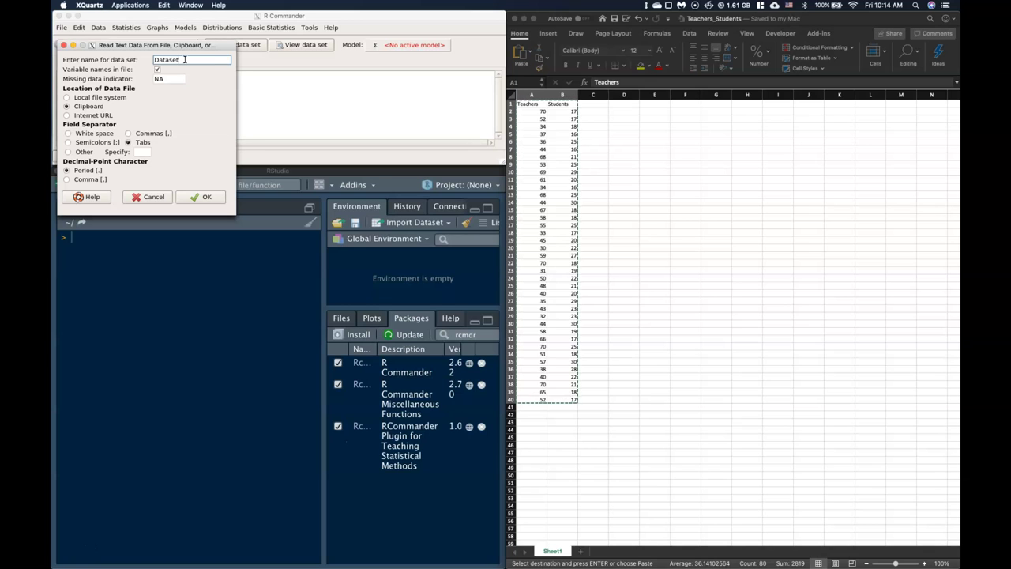
pyautogui.moveTo(185, 60); pyautogui.dragTo(144, 60)
pyautogui.click(199, 60)
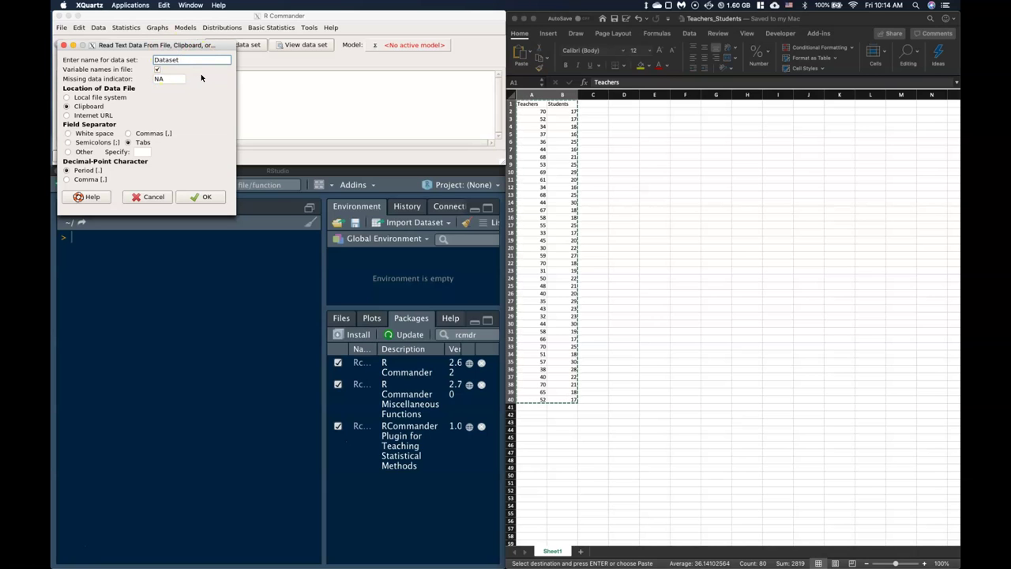
# Run the Dataset clipboard import, then recopy Excel range A1:B40 after it fails.
pyautogui.click(204, 198)
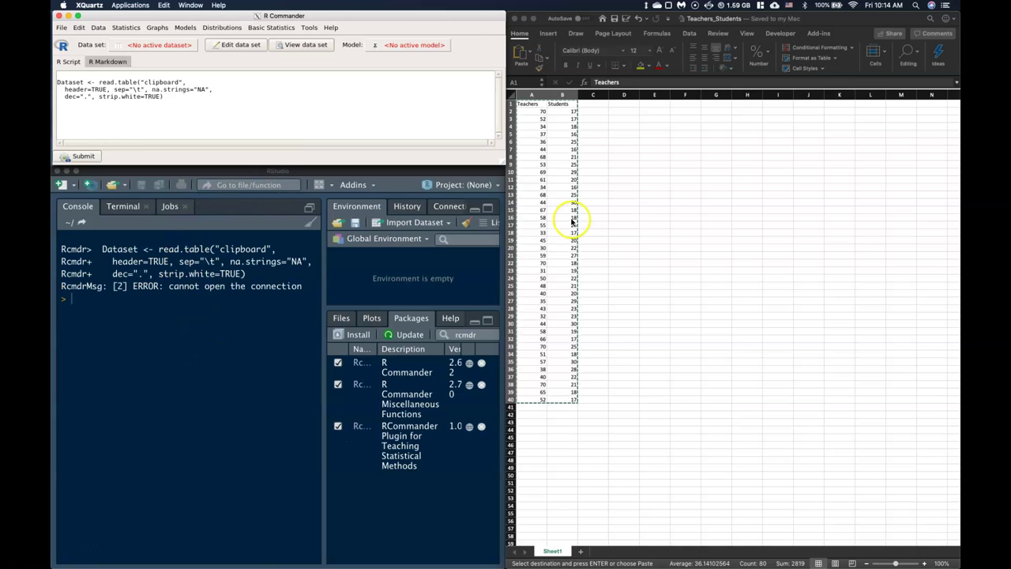
pyautogui.click(655, 167)
pyautogui.moveTo(535, 105); pyautogui.dragTo(559, 406)
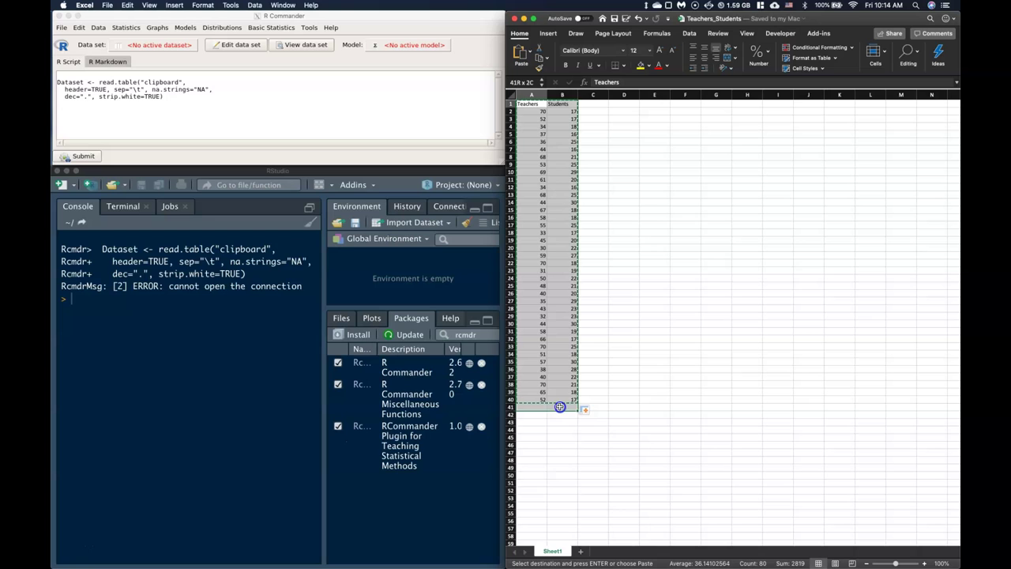
pyautogui.rightClick(555, 320)
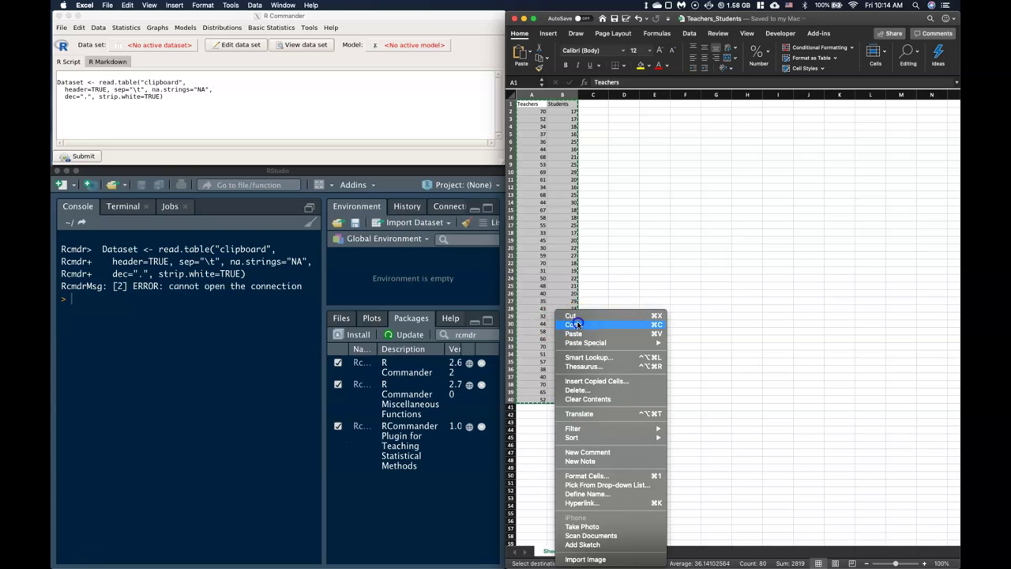
pyautogui.click(575, 324)
# Back in R Commander, set up a clipboard import with Tabs as the field separator.
pyautogui.click(100, 31)
pyautogui.click(99, 29)
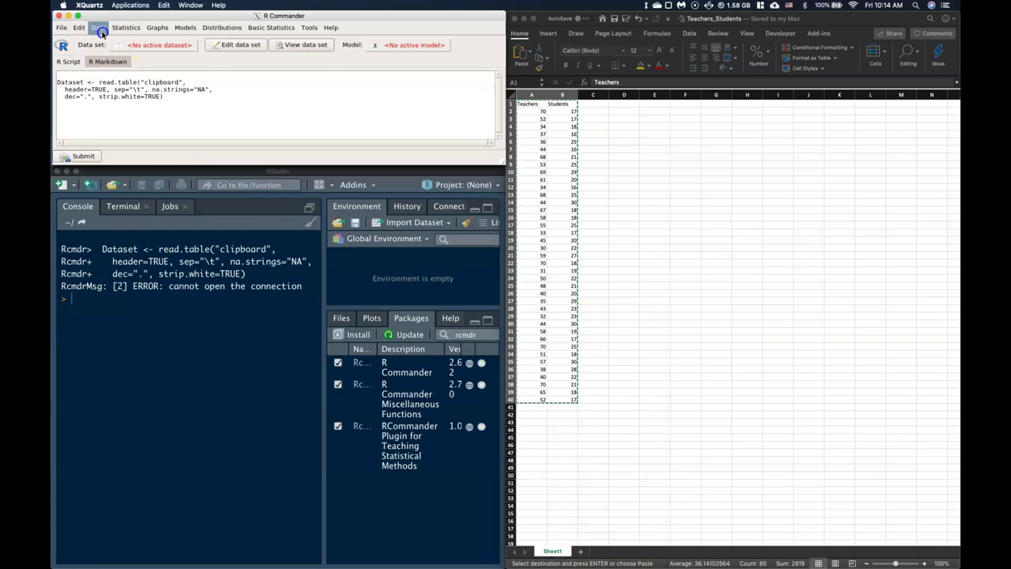
pyautogui.moveTo(115, 82)
pyautogui.click(232, 79)
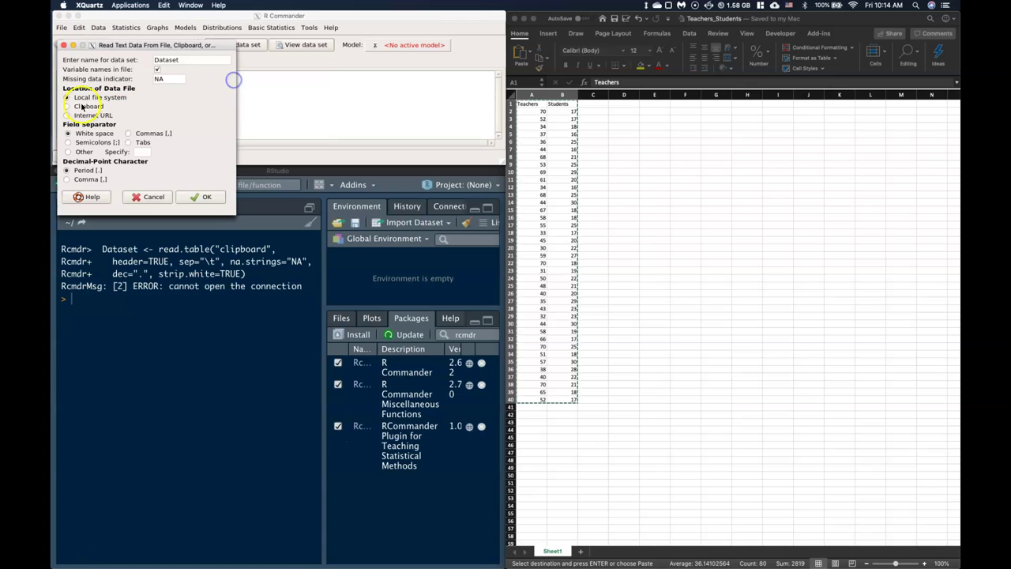
pyautogui.click(81, 106)
pyautogui.click(129, 142)
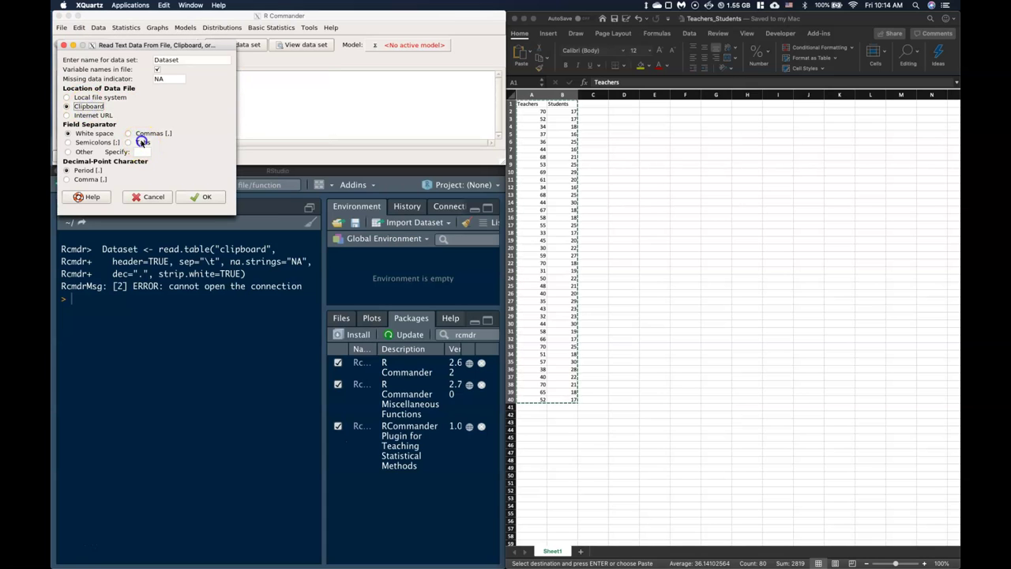
# Import it as Dataset, review its 39 rows and 2 columns, and close the viewer.
pyautogui.click(210, 203)
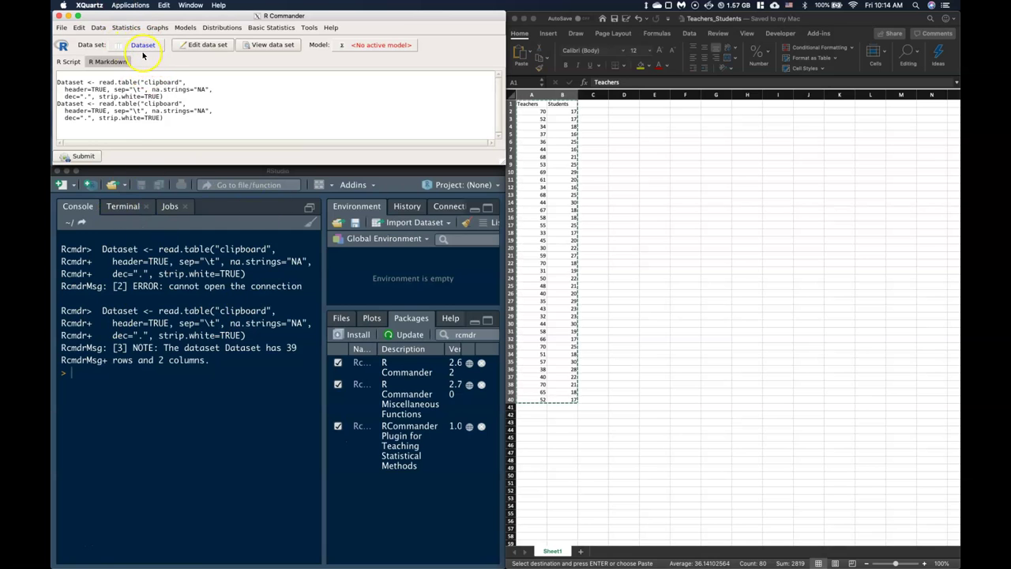
pyautogui.click(273, 45)
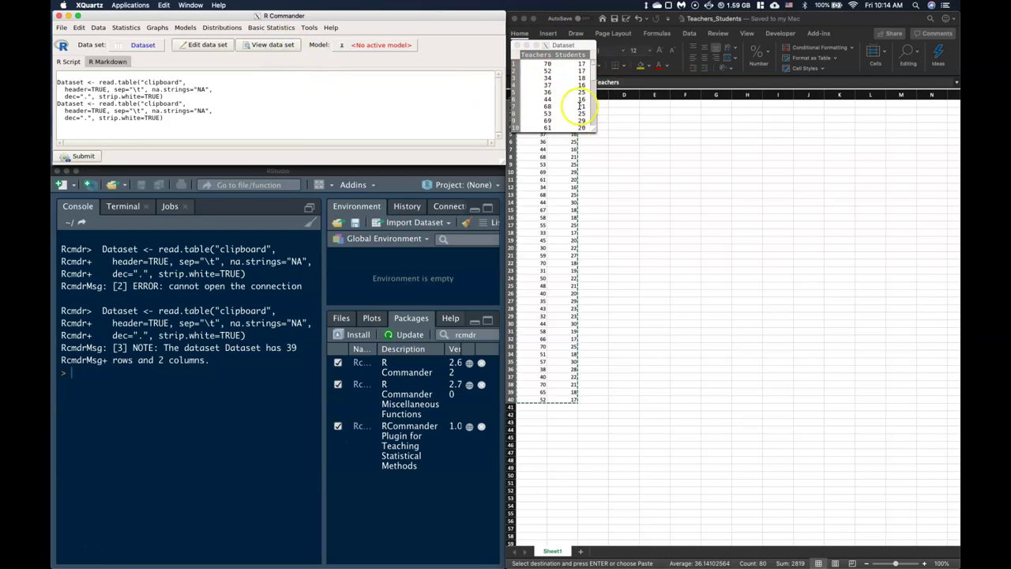
pyautogui.click(515, 45)
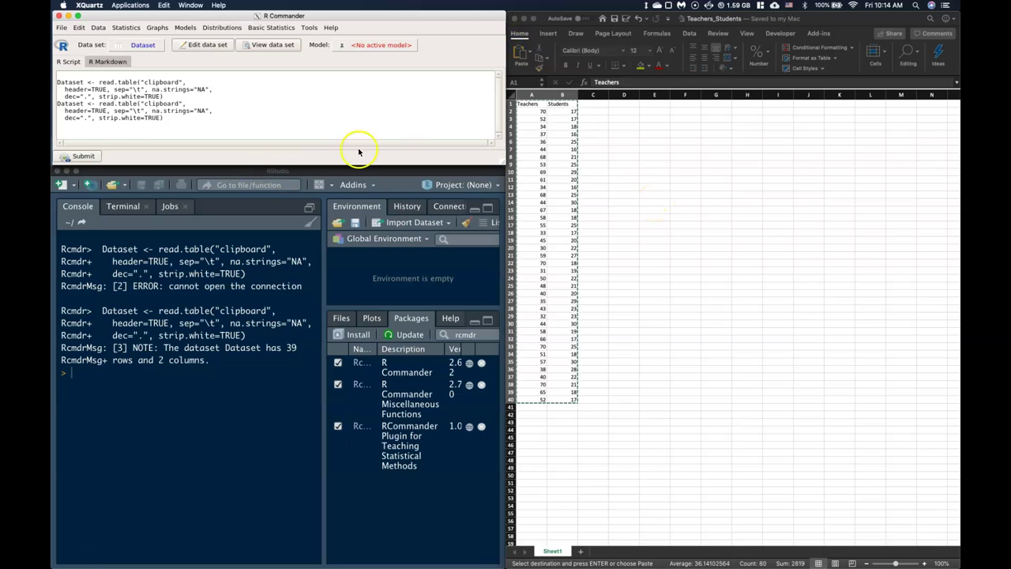
# Start another text import reading from the Clipboard with Tabs as the separator.
pyautogui.click(100, 28)
pyautogui.click(106, 27)
pyautogui.click(106, 28)
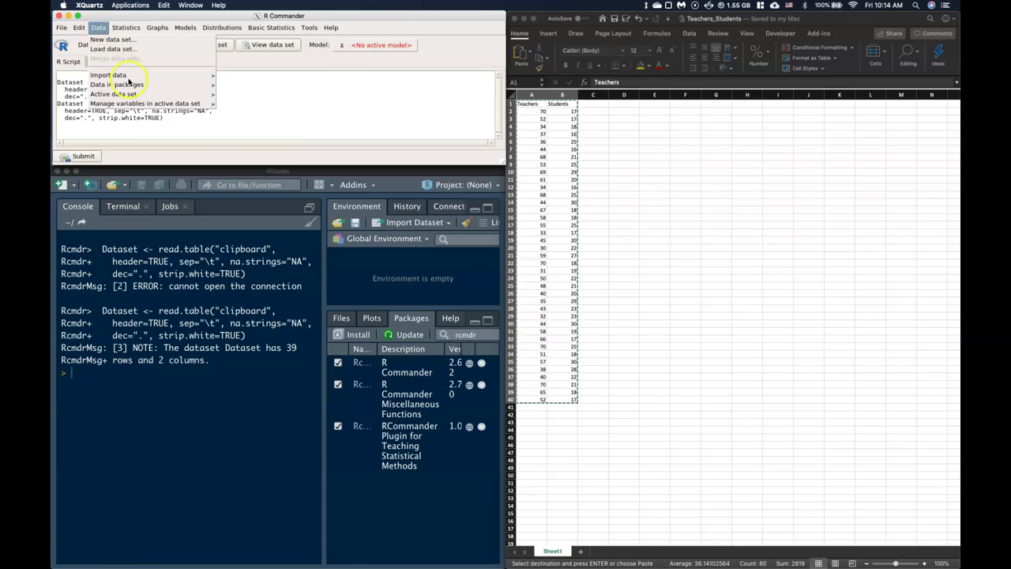
pyautogui.moveTo(119, 75)
pyautogui.click(246, 79)
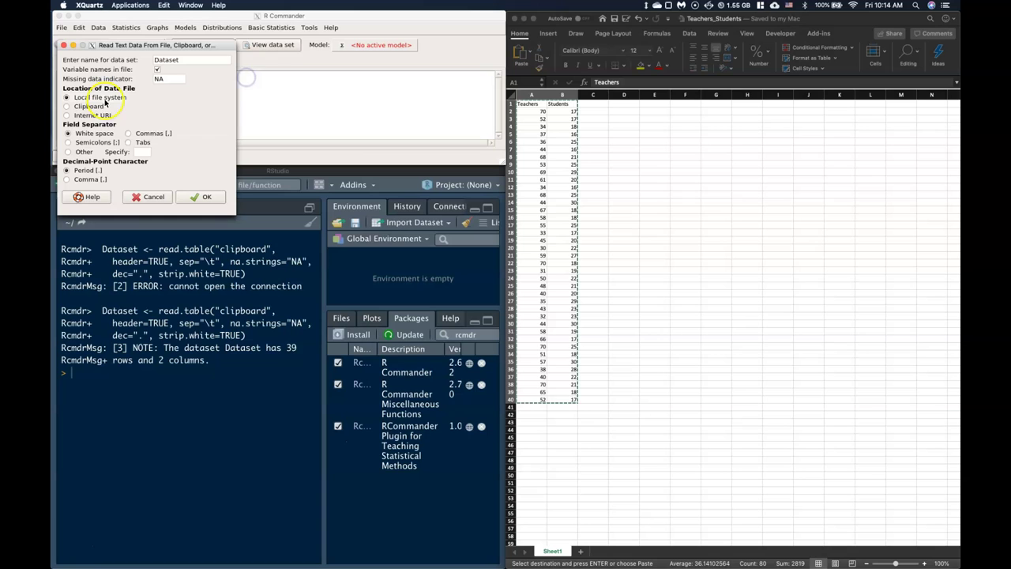
pyautogui.click(95, 106)
pyautogui.click(132, 142)
# Name the new data set Dataset1, import it, and open the data set chooser.
pyautogui.click(185, 59)
pyautogui.write('1')
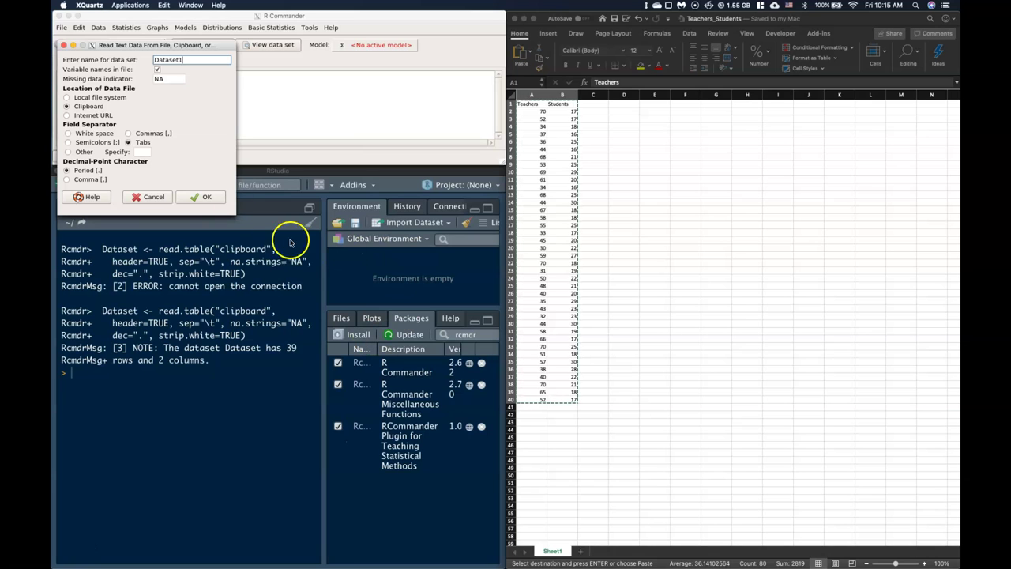
pyautogui.click(201, 199)
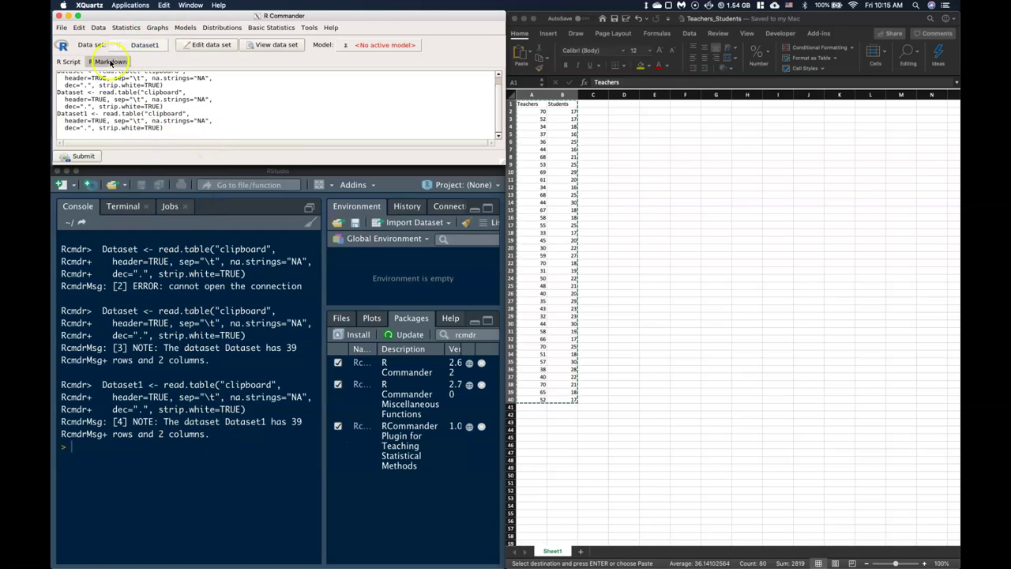
pyautogui.click(150, 50)
# Choose Dataset as the active data set, confirm, then view its data and close the viewer.
pyautogui.click(73, 68)
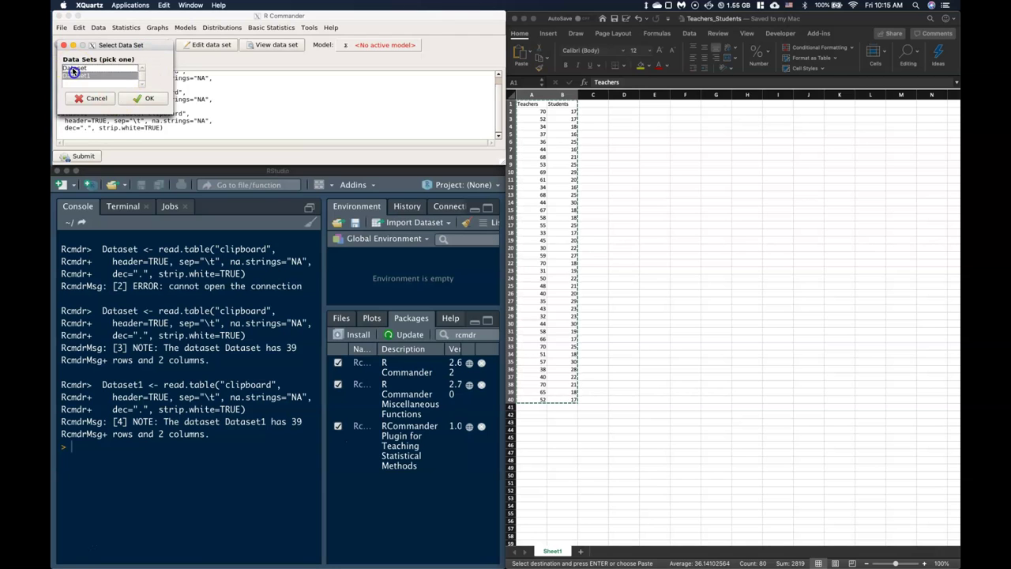
pyautogui.click(72, 75)
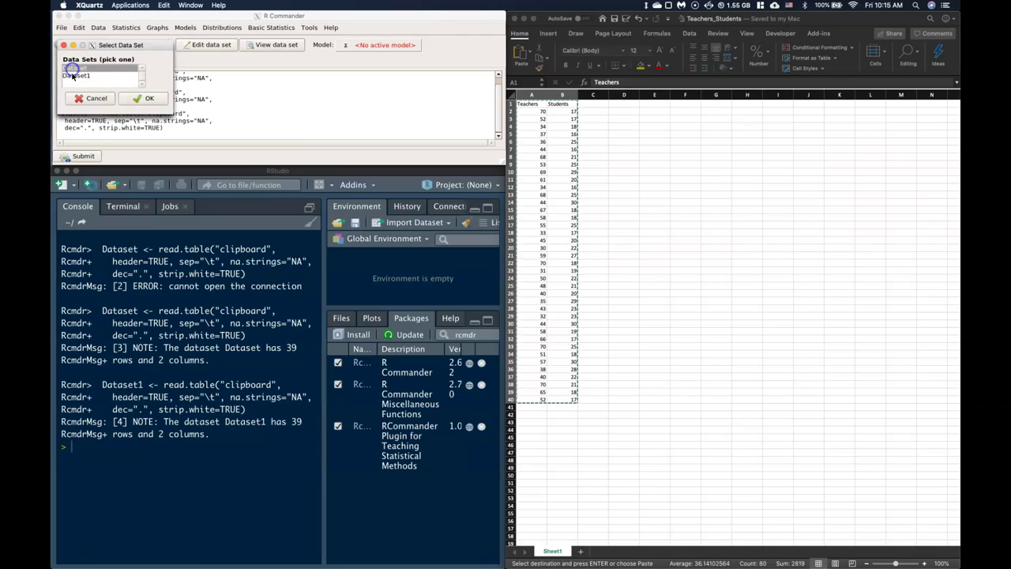
pyautogui.click(93, 68)
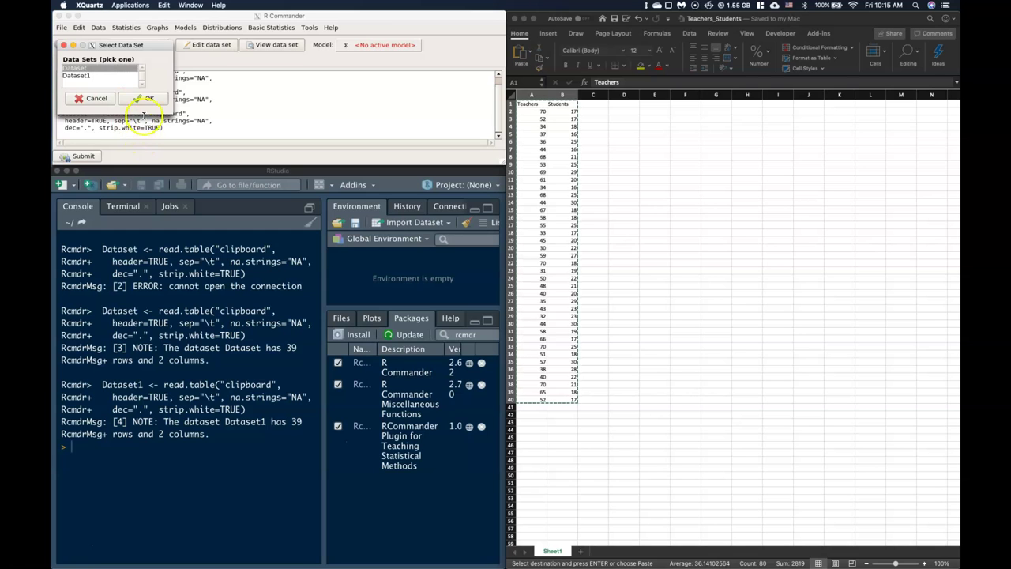
pyautogui.click(149, 98)
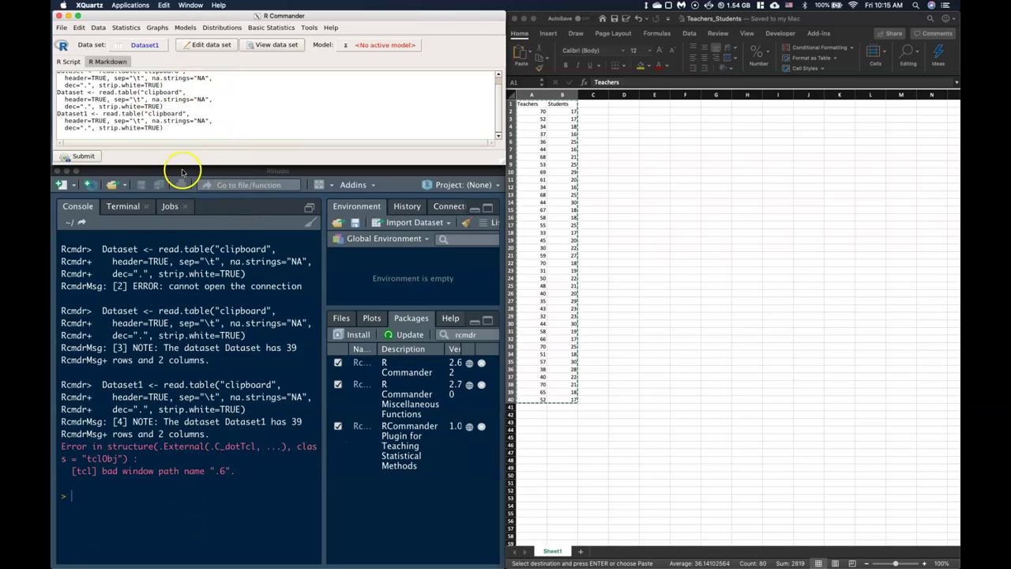
pyautogui.click(280, 45)
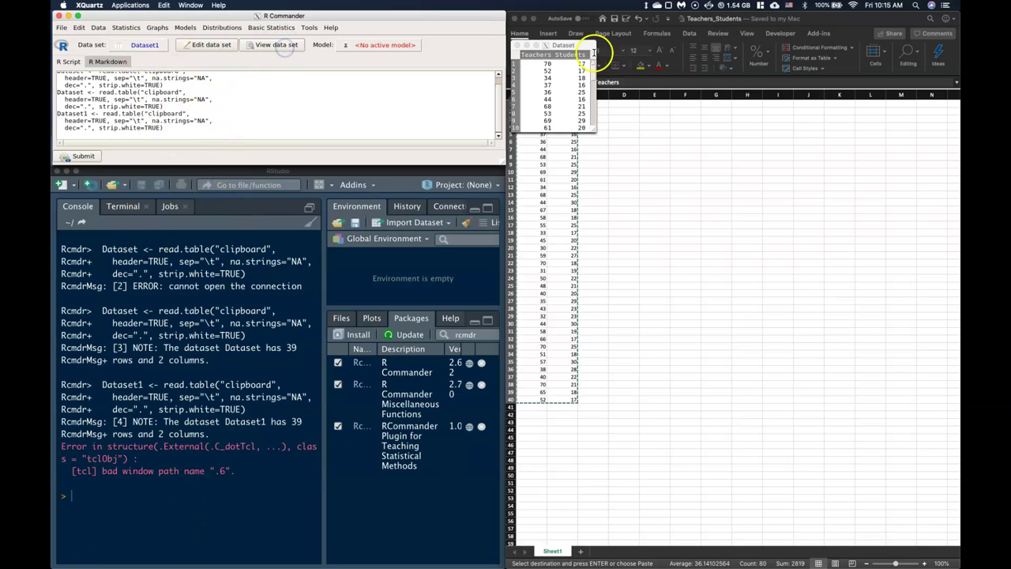
pyautogui.click(517, 45)
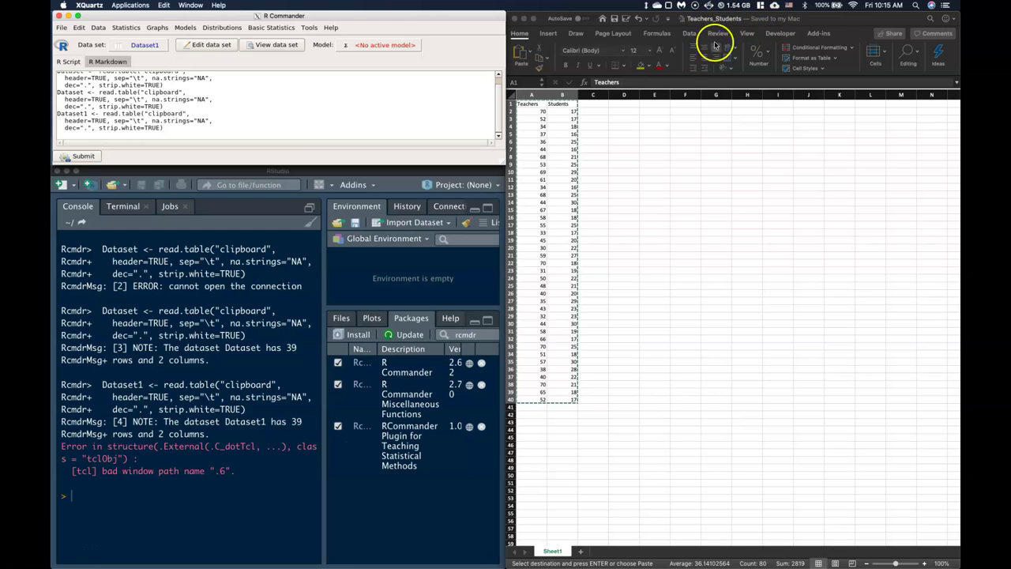
# Choose Data > Import data > from Excel file, check the data set name, and confirm.
pyautogui.click(116, 29)
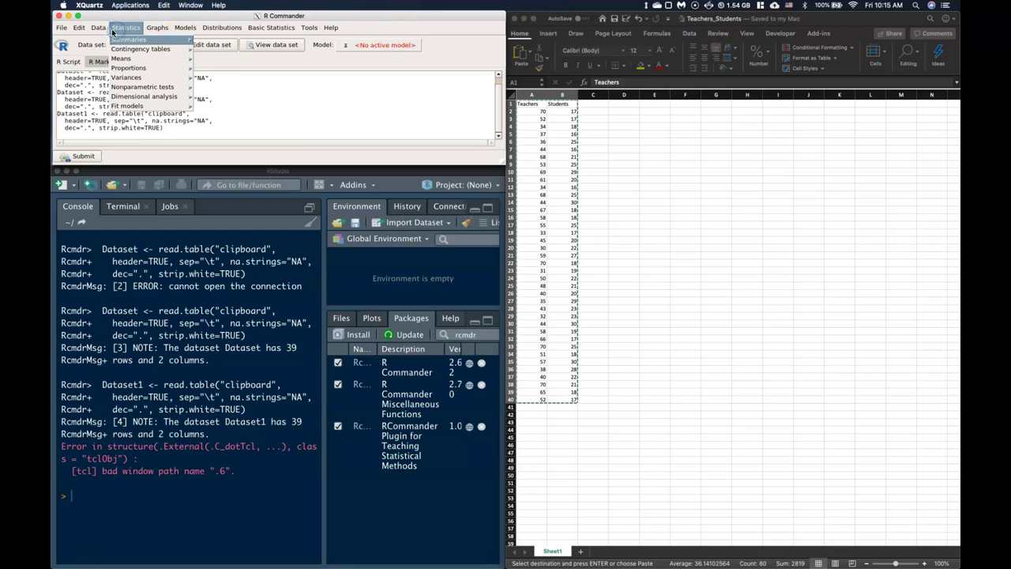
pyautogui.moveTo(99, 30)
pyautogui.moveTo(111, 75)
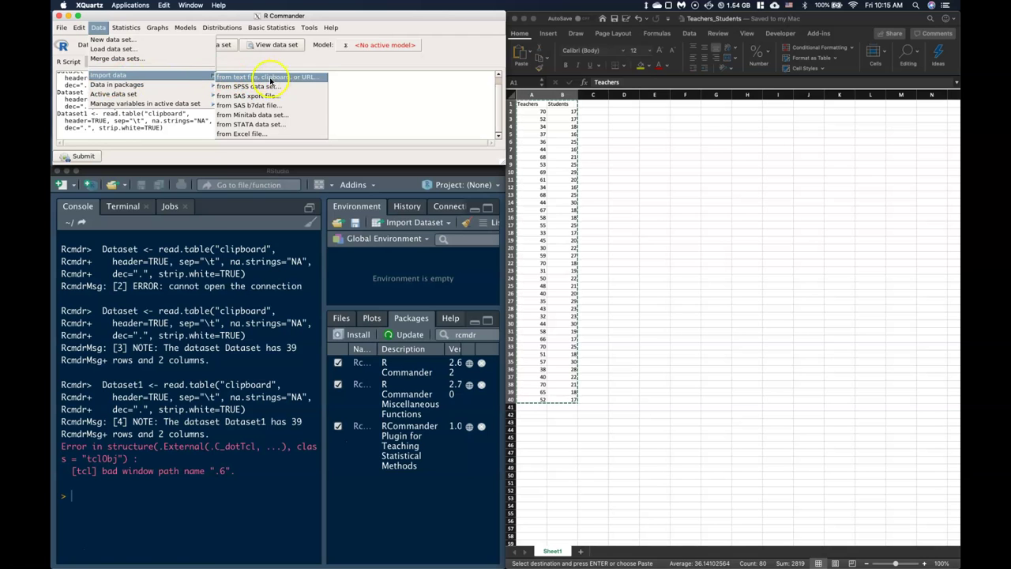
pyautogui.click(266, 137)
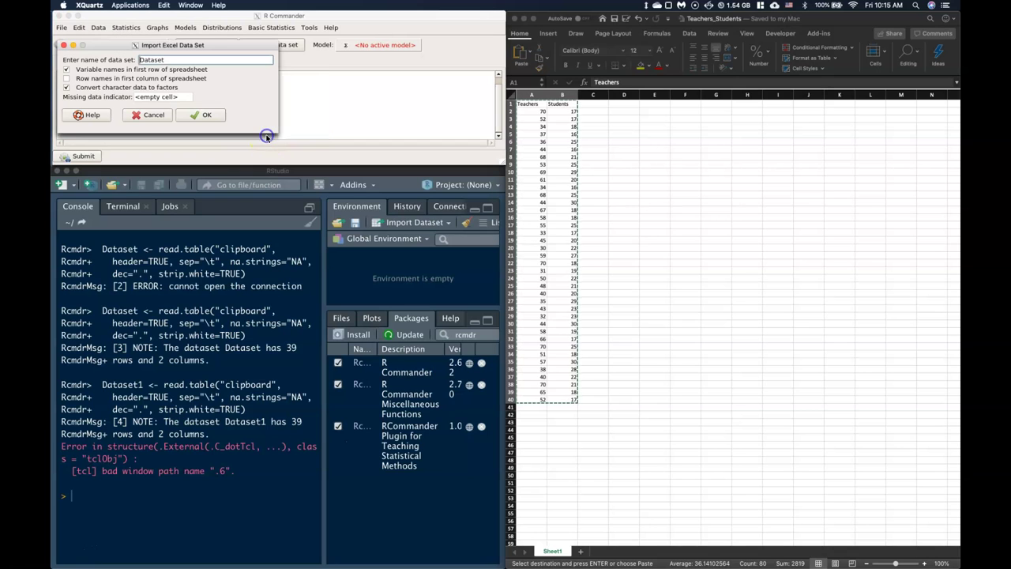
pyautogui.click(179, 60)
pyautogui.click(199, 115)
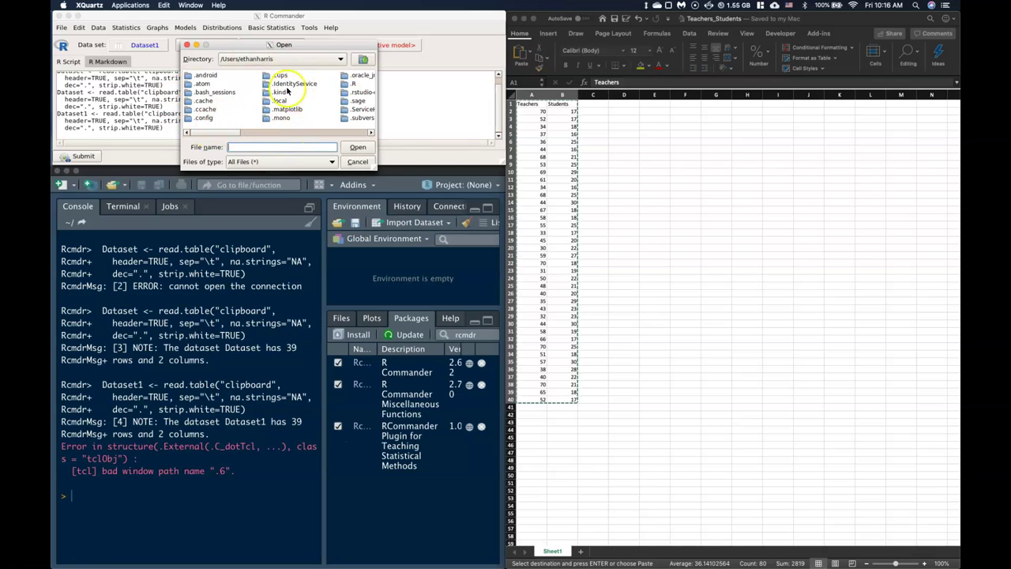
# Open Teachers_Students.xlsx from the Desktop, granting macOS folder access, to import it as Dataset2.
pyautogui.moveTo(213, 132); pyautogui.dragTo(247, 131)
pyautogui.doubleClick(277, 104)
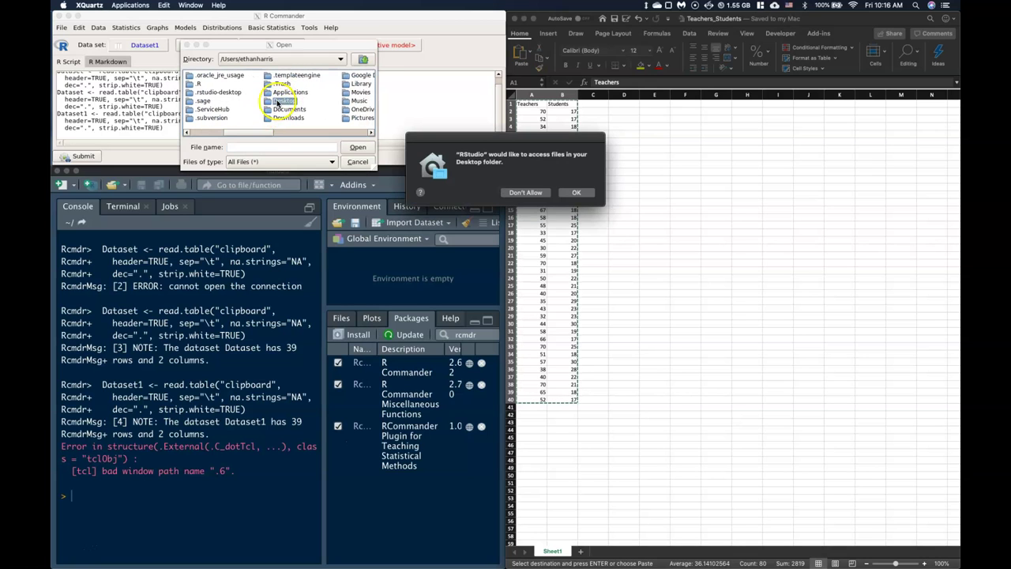
pyautogui.click(575, 194)
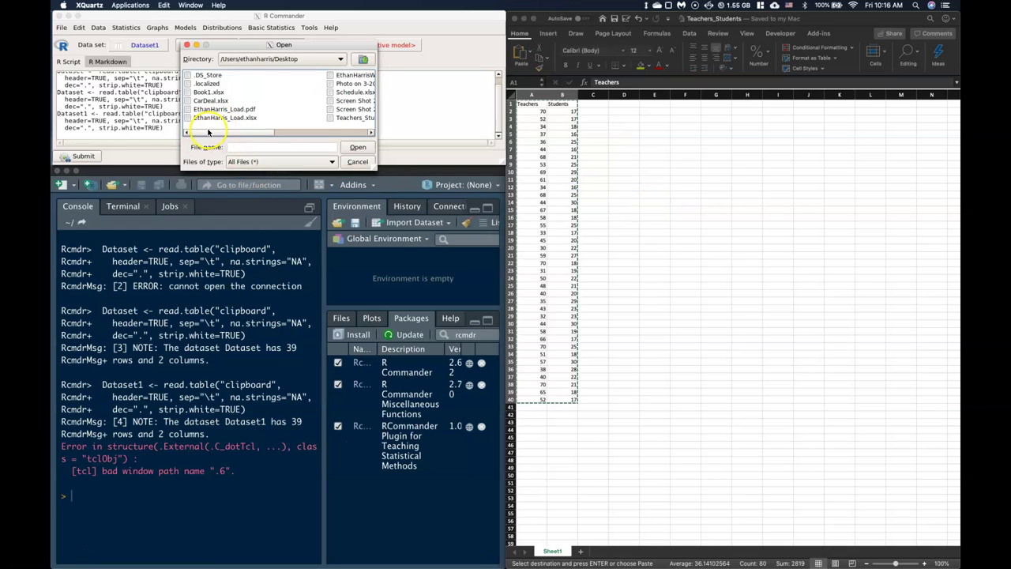
pyautogui.moveTo(209, 132); pyautogui.dragTo(253, 130)
pyautogui.click(254, 119)
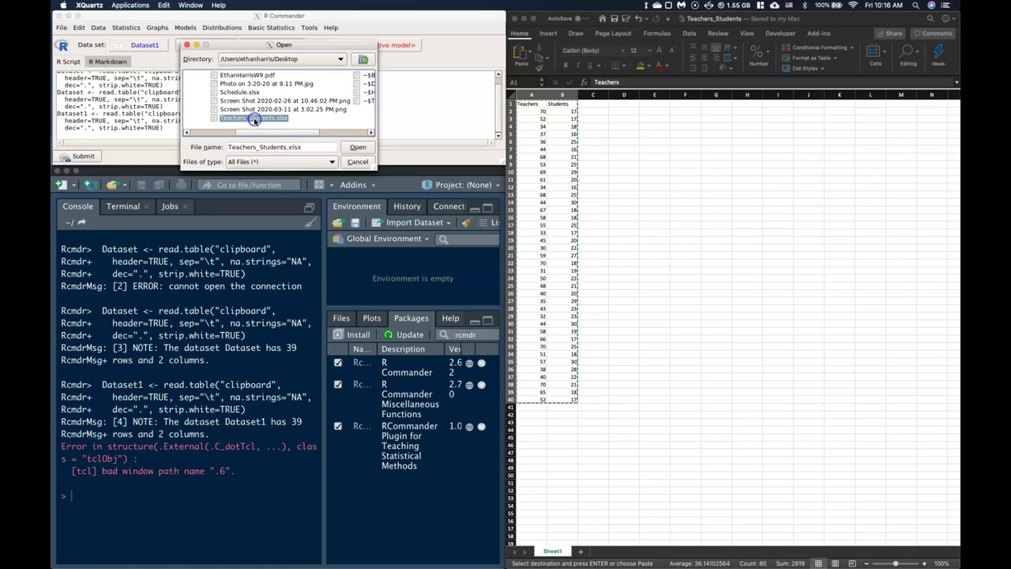
pyautogui.doubleClick(255, 118)
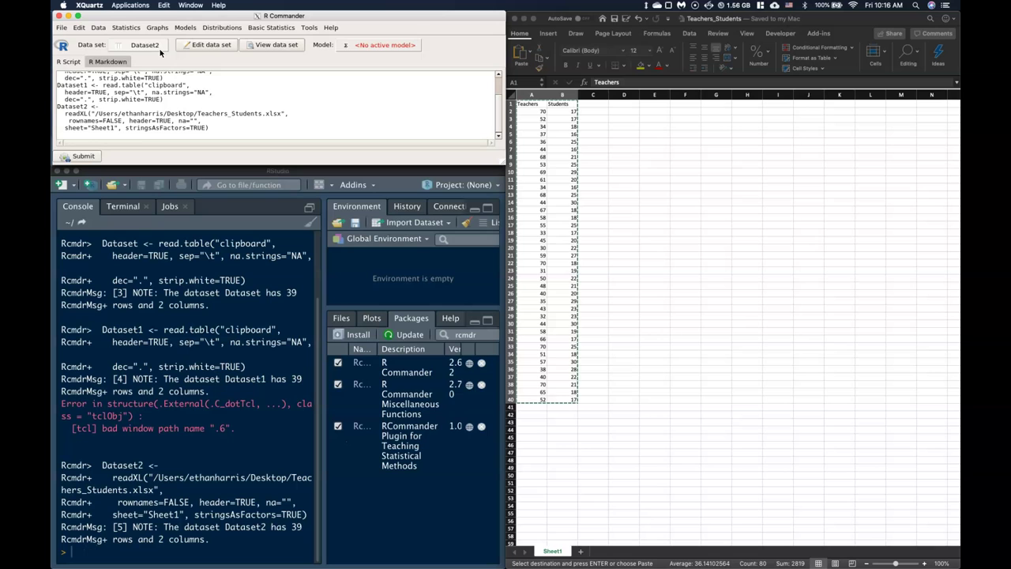
pyautogui.click(98, 26)
pyautogui.click(117, 75)
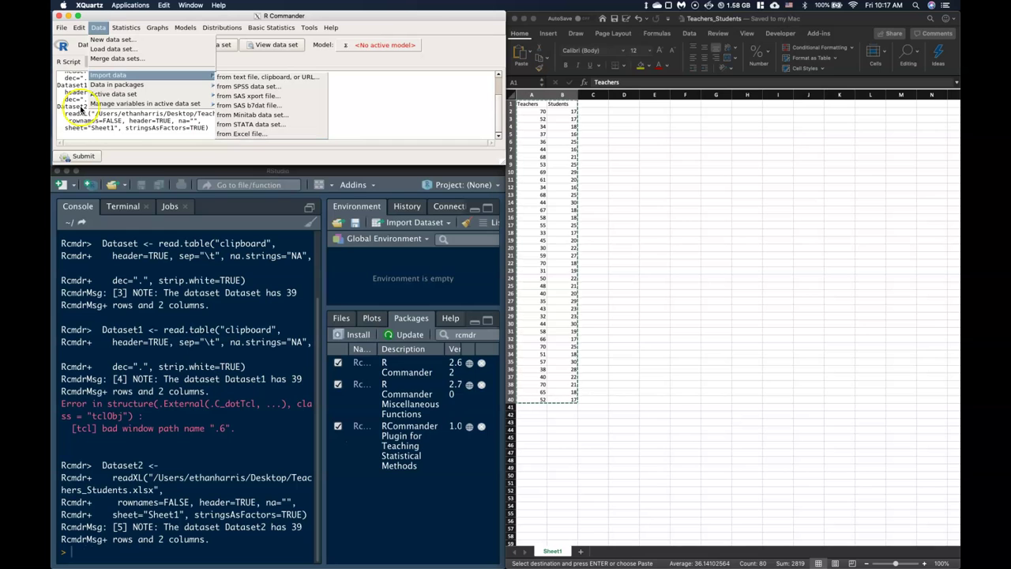
pyautogui.click(267, 206)
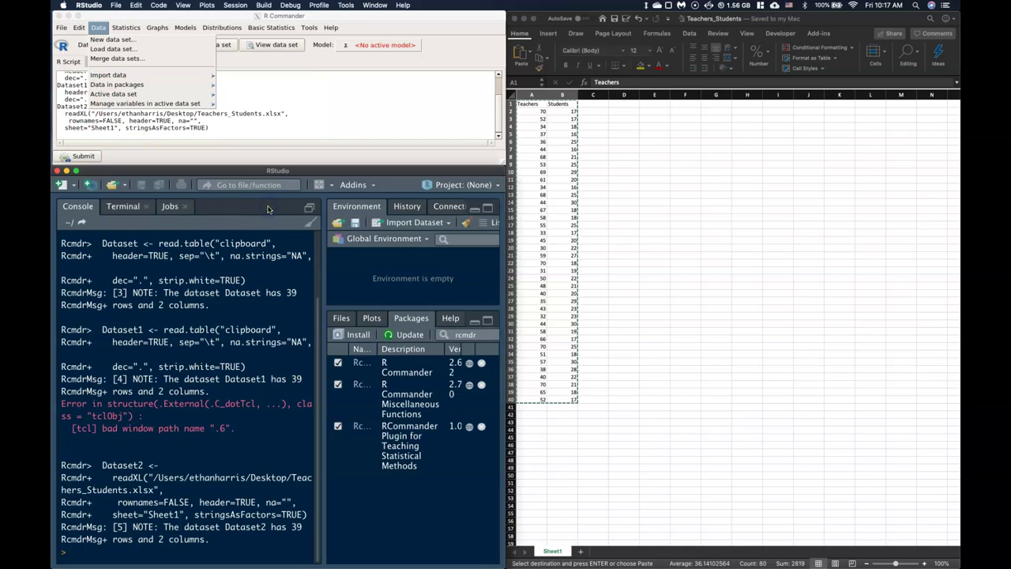
pyautogui.click(285, 117)
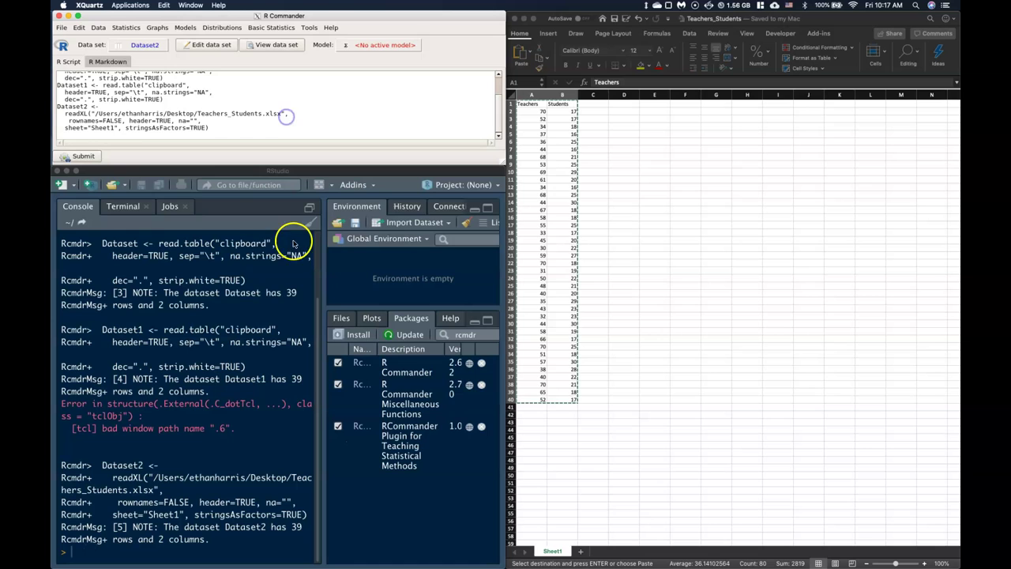